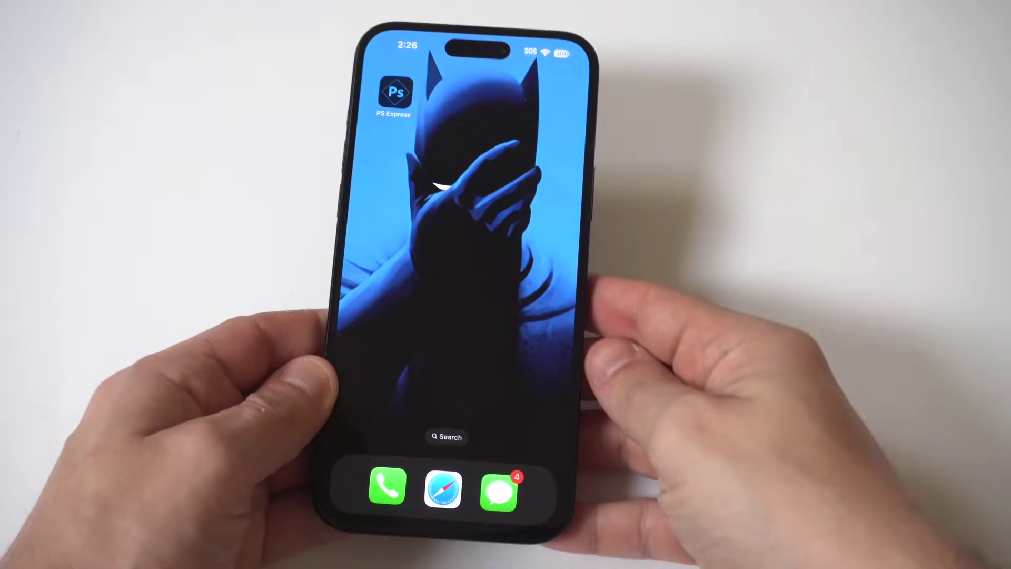
- Open a new message in Messages to view the default keyboard, then return home
left_click(493, 490)
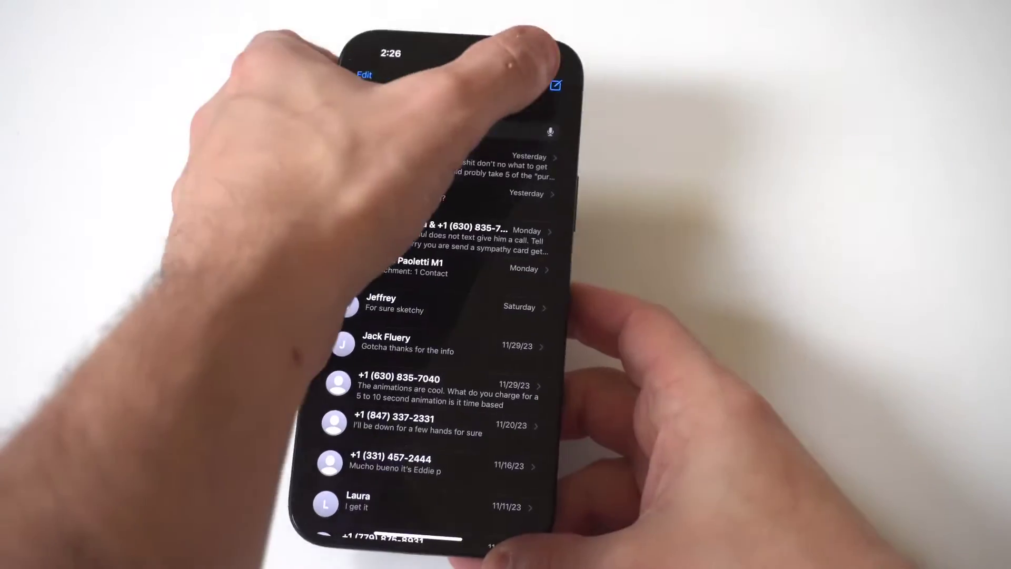
left_click(555, 85)
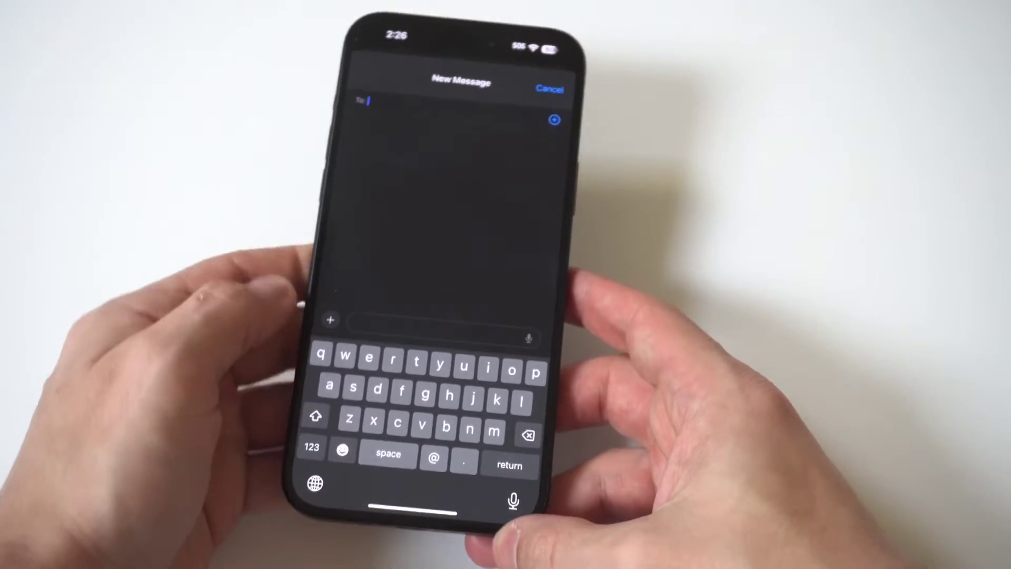
mouse_move(442, 501)
left_mouse_down()
mouse_move(443, 316)
mouse_move(356, 316)
left_mouse_up()
- Raise the Text Size slider, enable Bold Text, then start a new message to check the keyboard
left_click(361, 229)
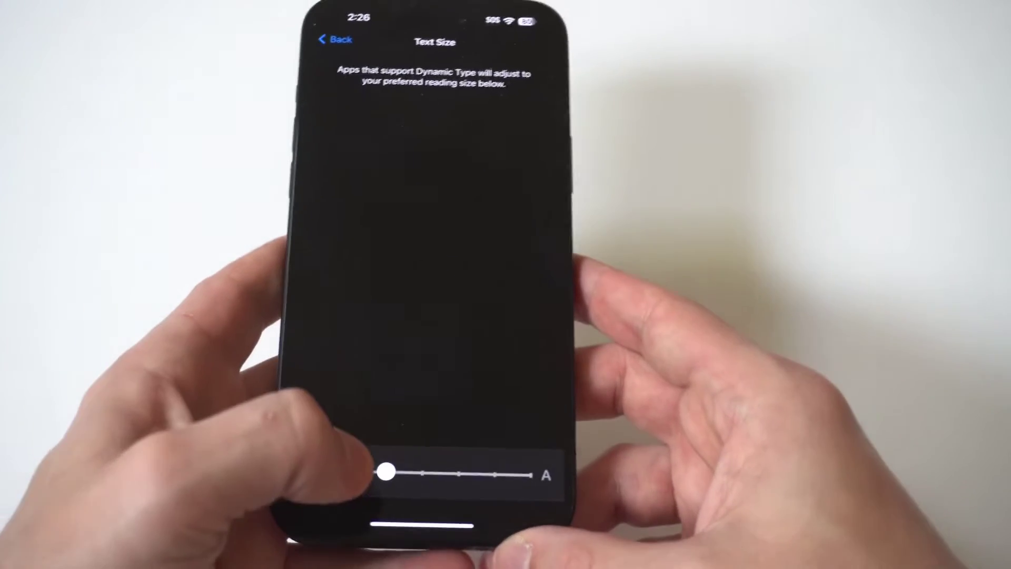
left_click_drag(389, 467, 498, 467)
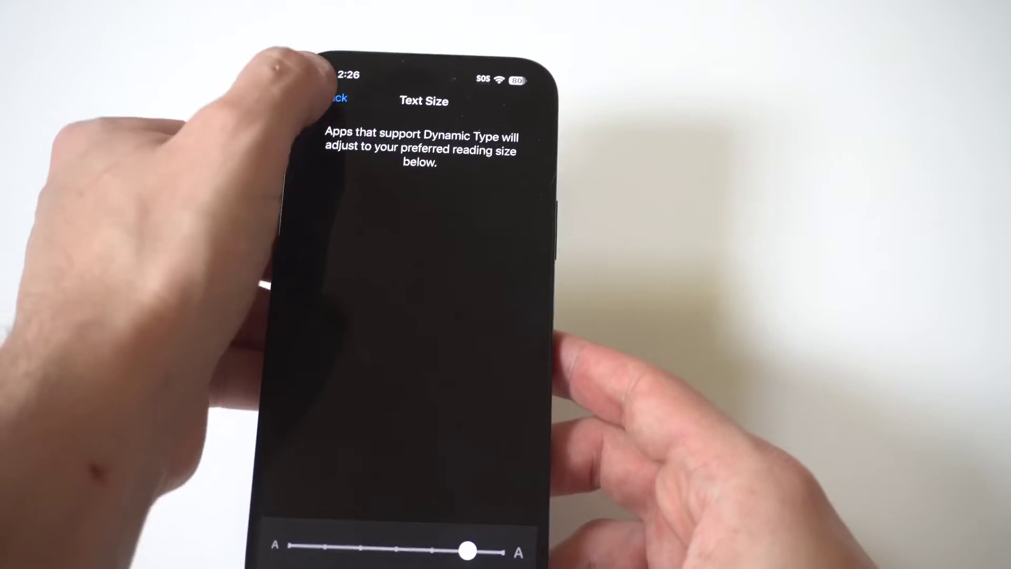
left_click(344, 52)
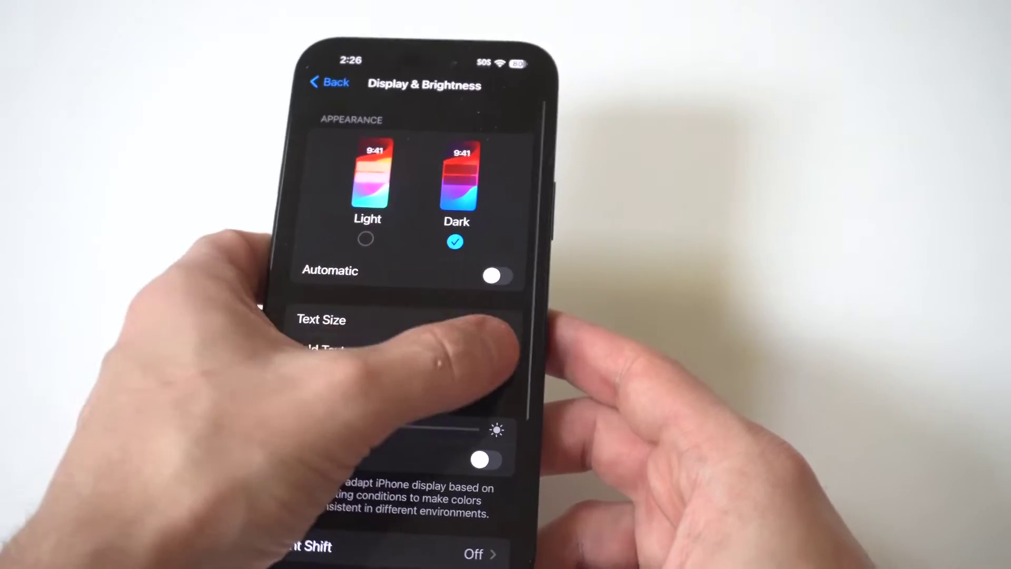
left_click(513, 356)
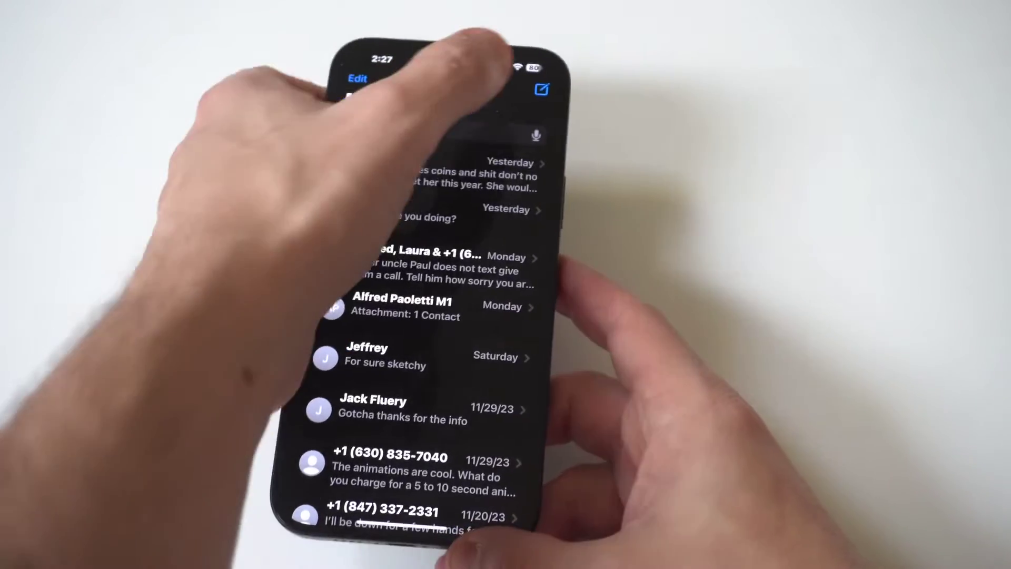
left_click(535, 75)
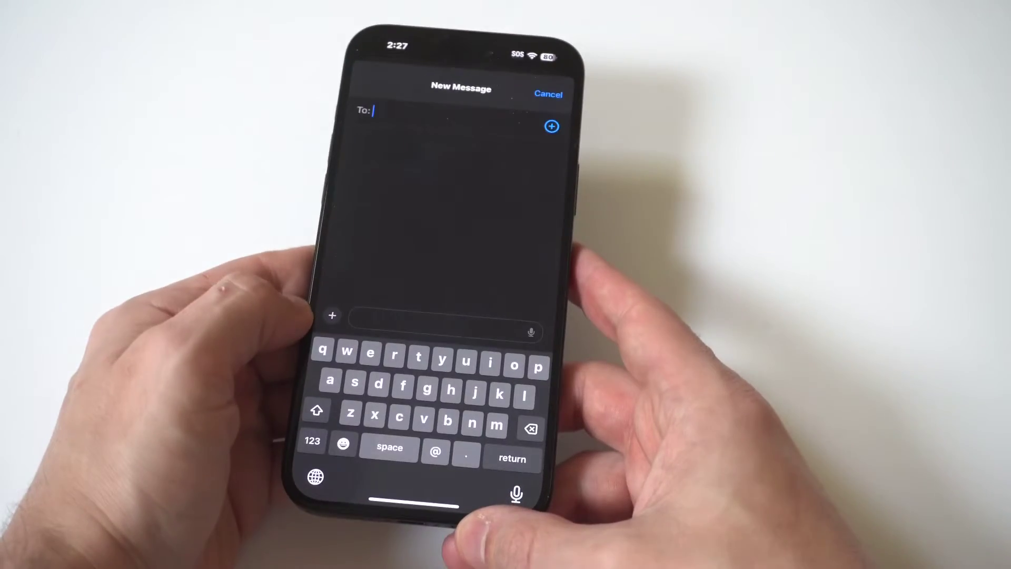